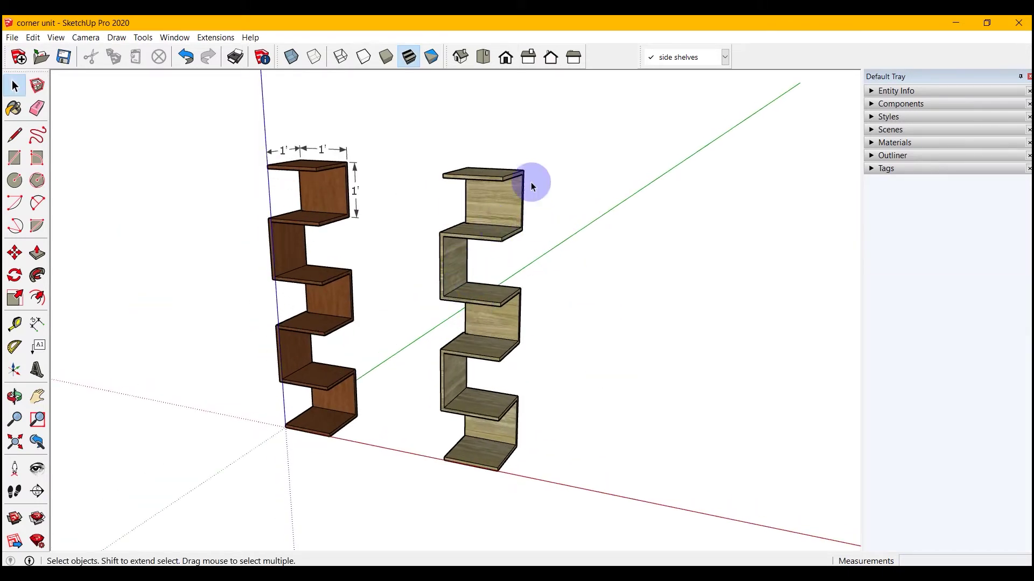
- Window-select the light wood shelf unit and make it a component named 'corner unit'
drag(562, 140, 432, 507)
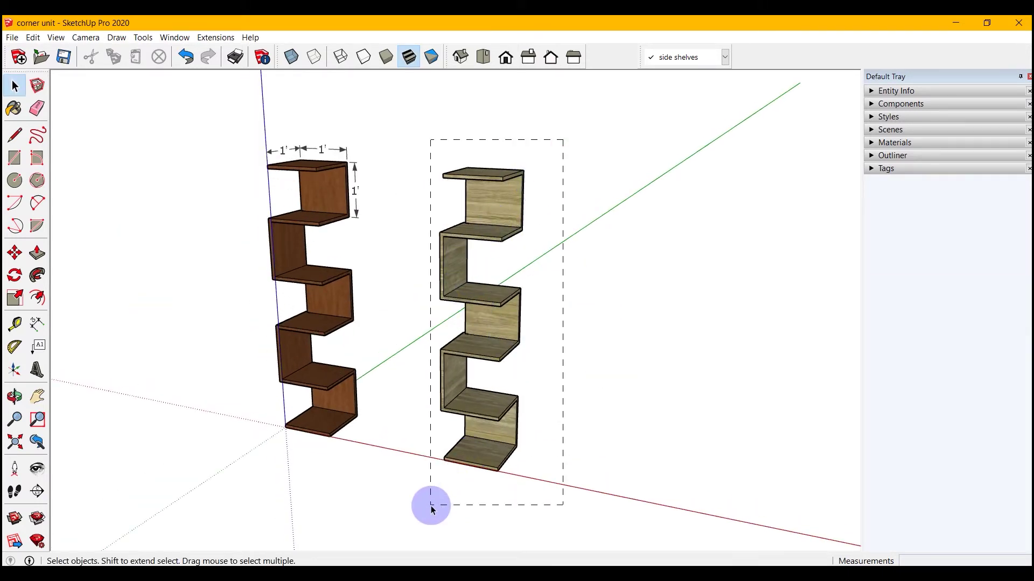
right_click(477, 325)
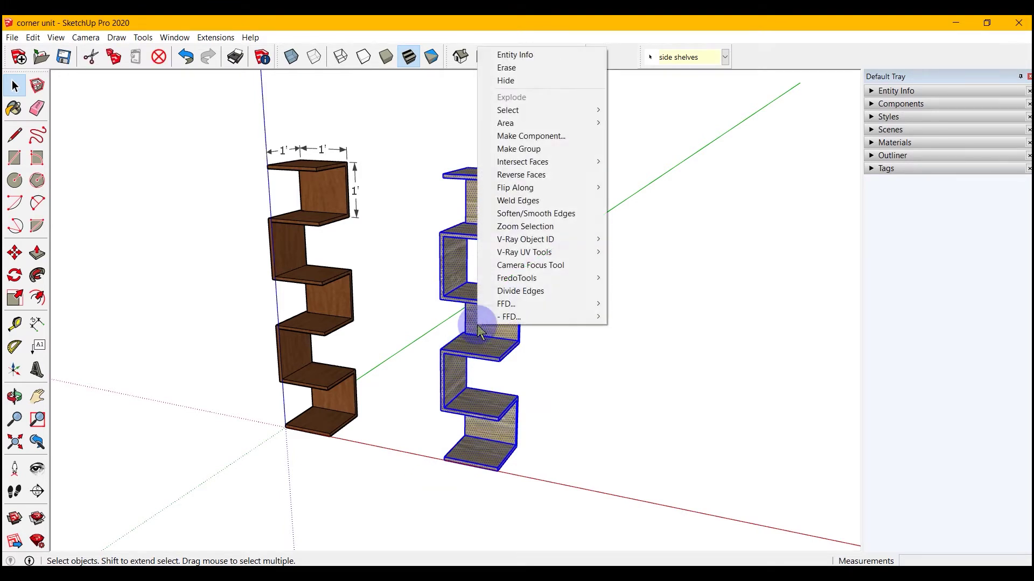
click(555, 137)
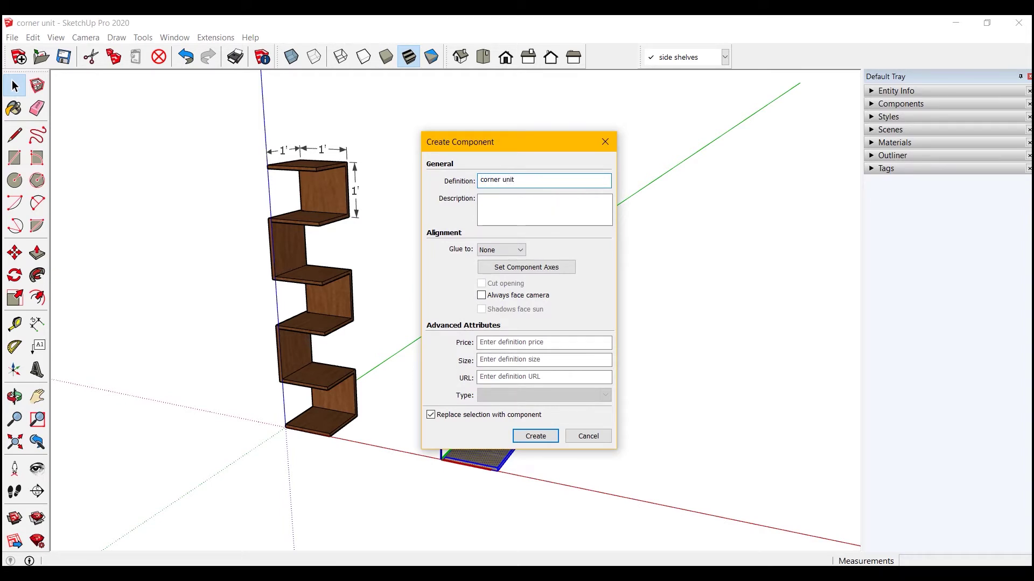
click(534, 438)
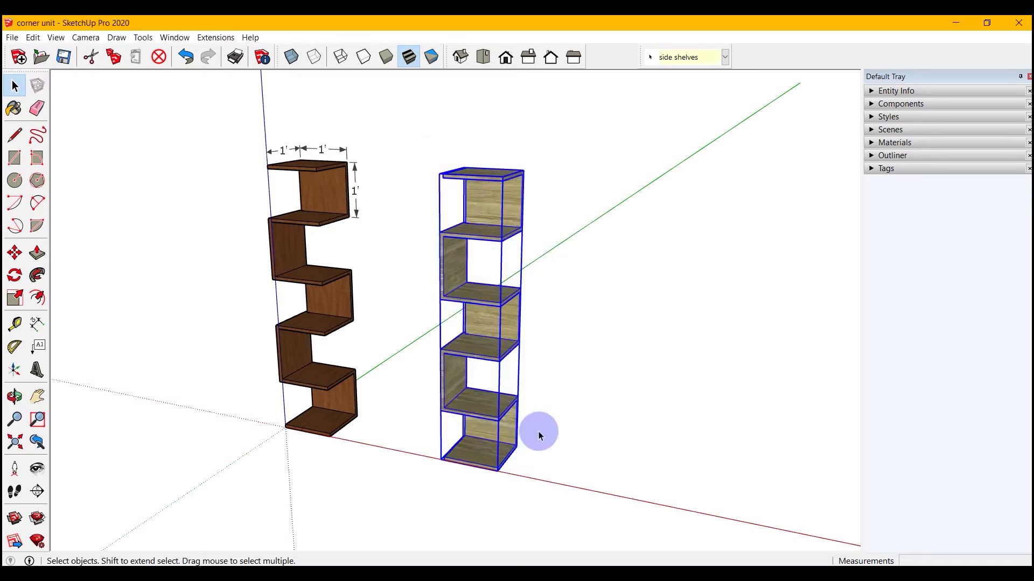
click(538, 435)
click(471, 339)
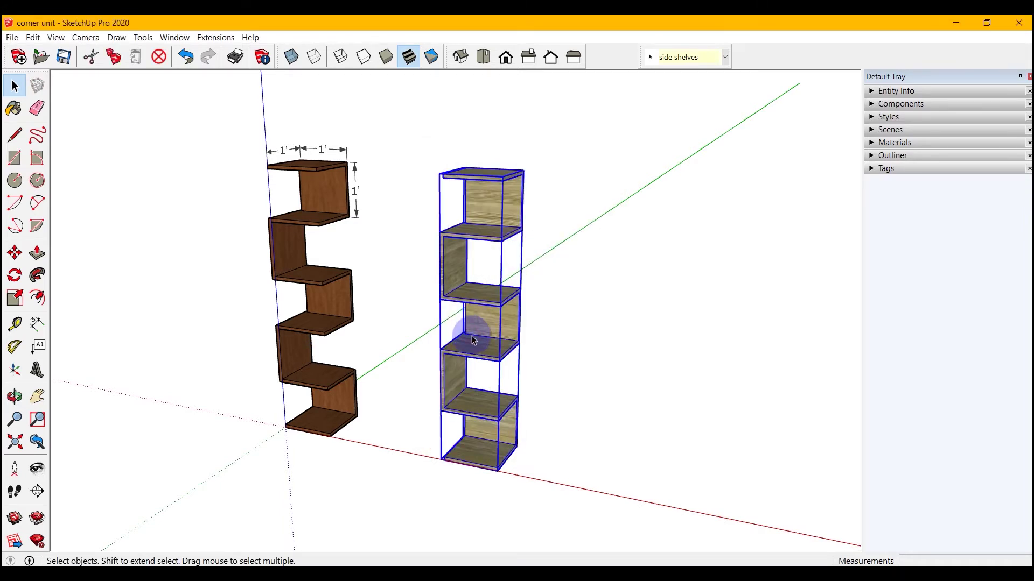
- Expand Components and open the 'custom components' folder as a local collection
click(873, 106)
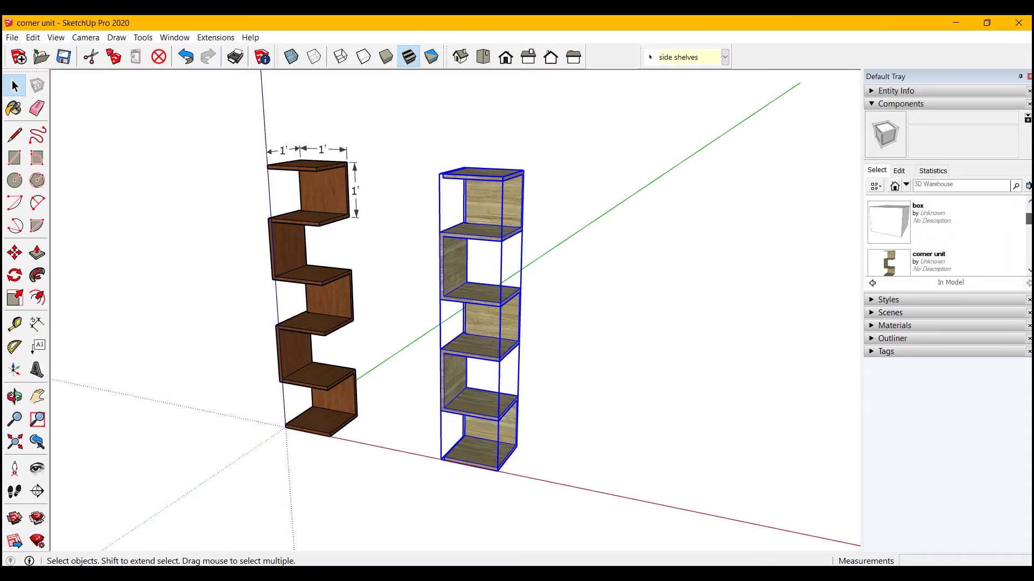
scroll(1027, 211, down, 1)
scroll(945, 238, up, 1)
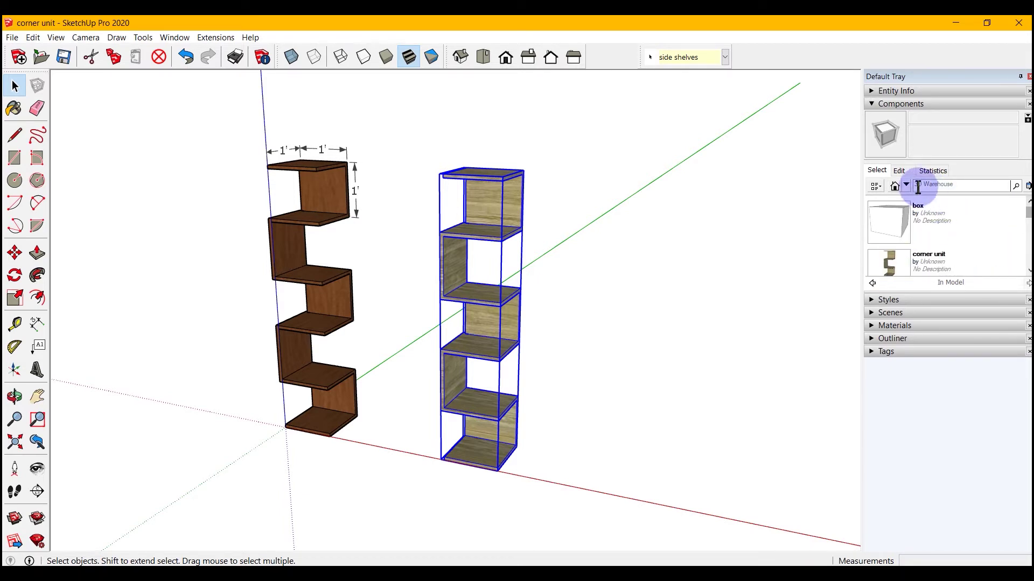
click(1027, 186)
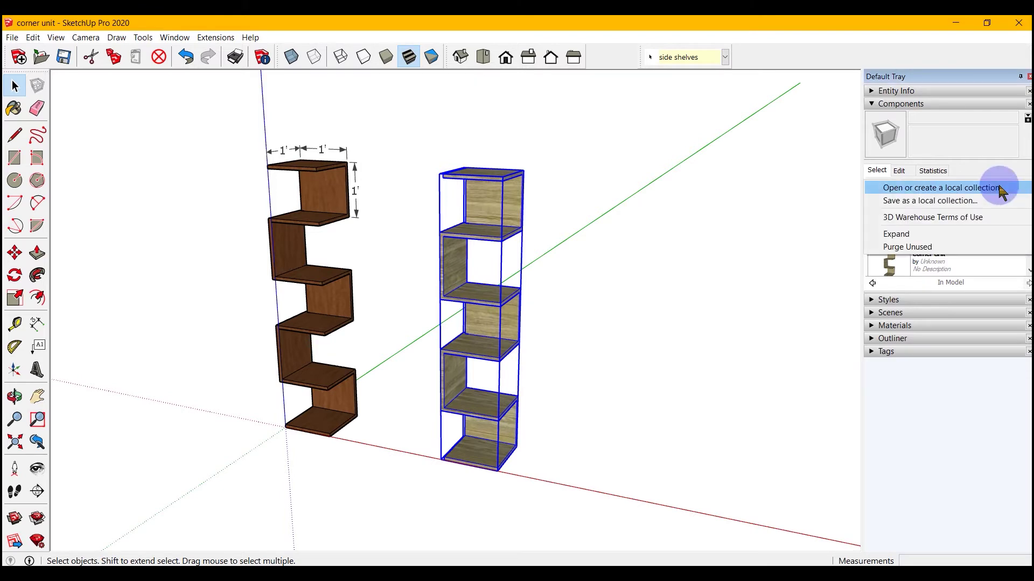
click(957, 187)
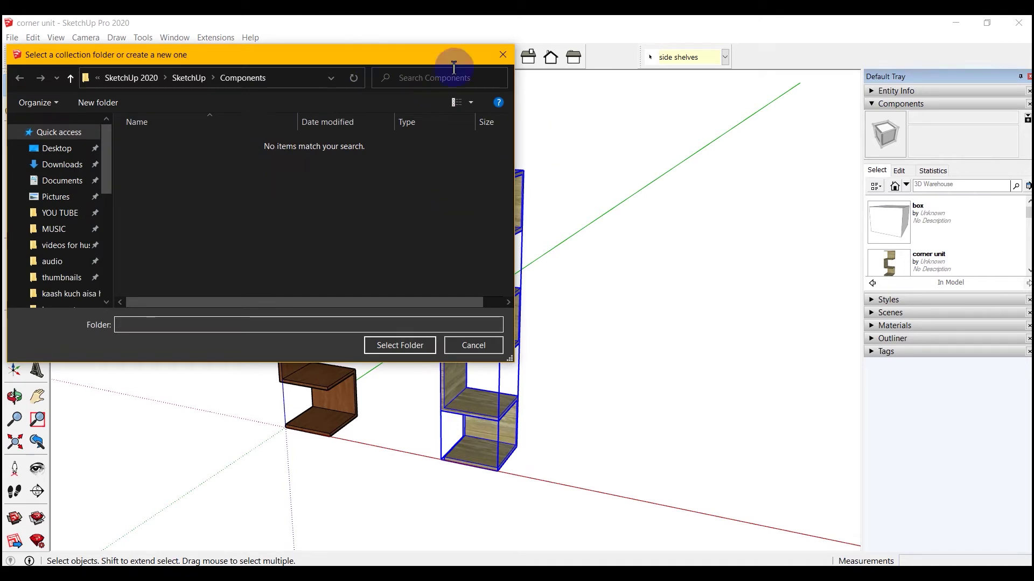
click(501, 51)
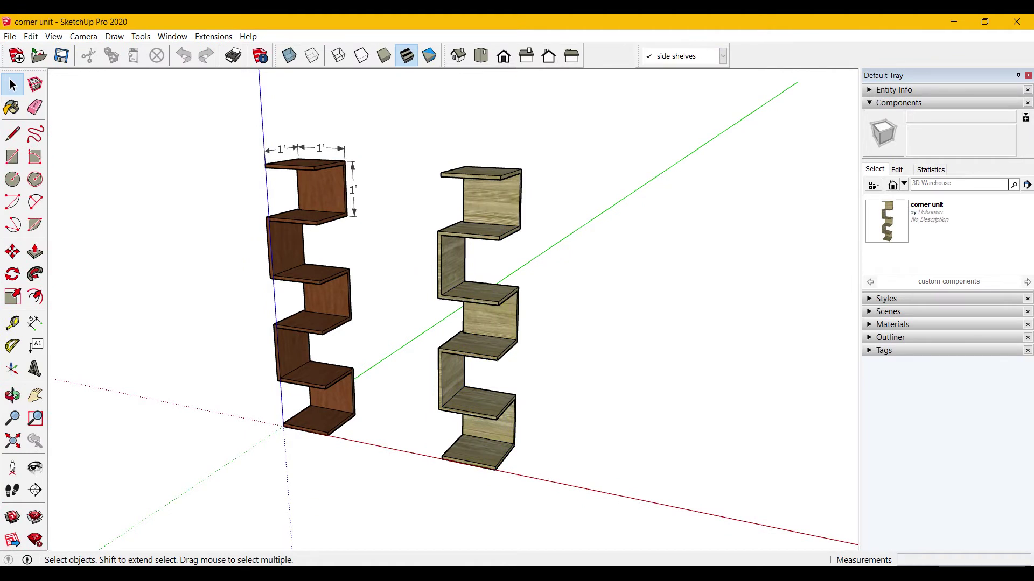
click(173, 37)
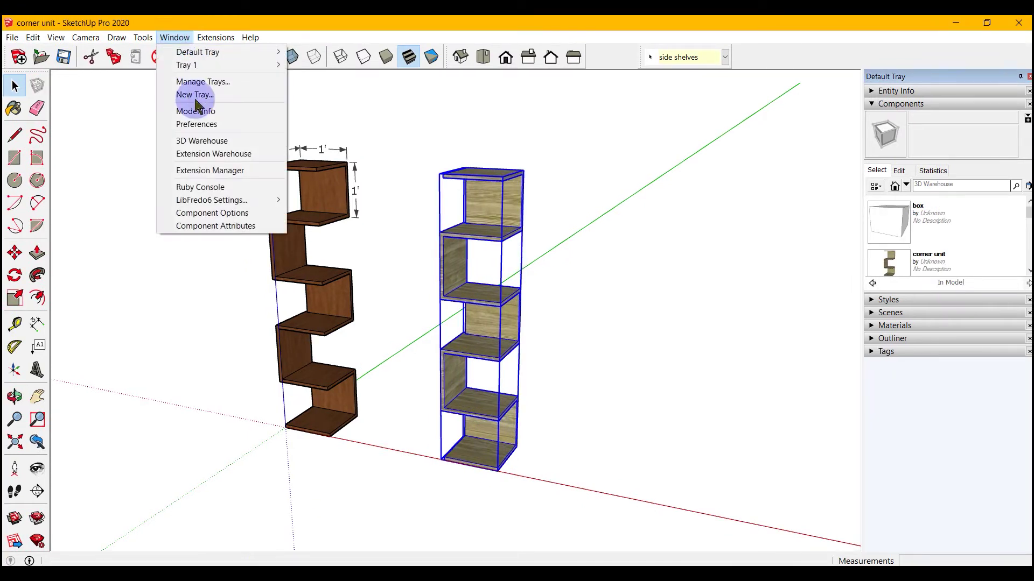
click(210, 123)
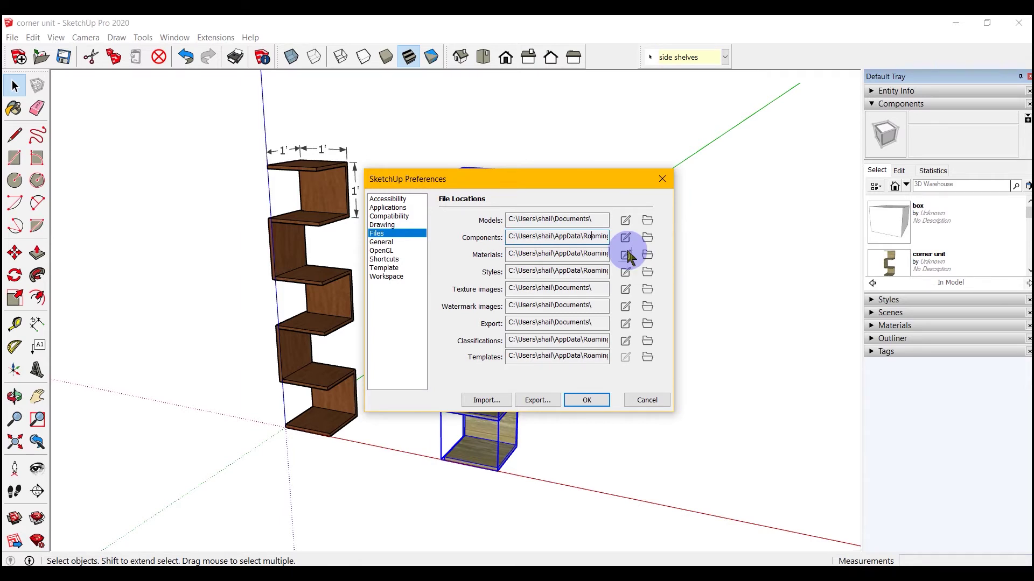
click(647, 399)
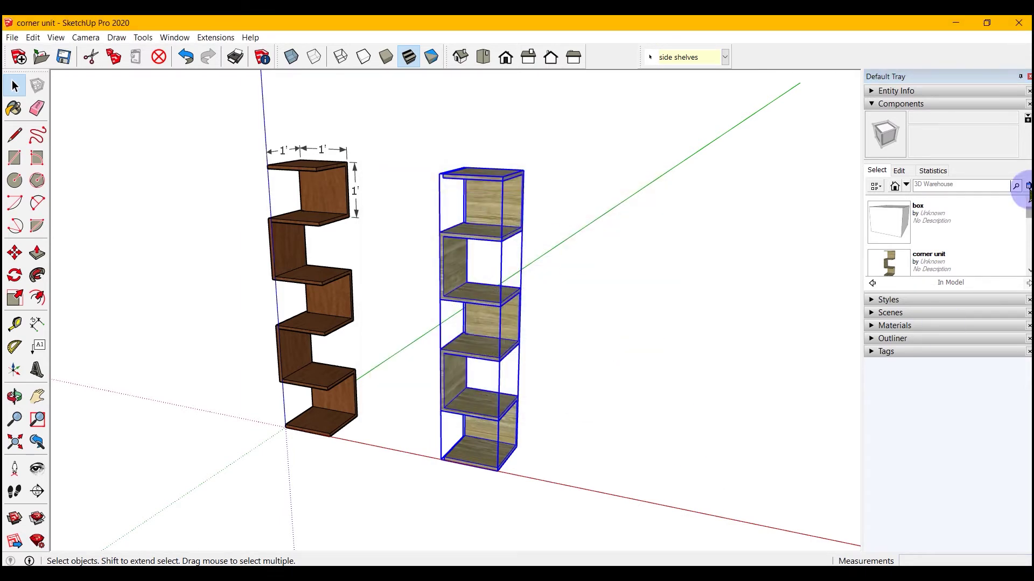
- Create a 'custom components' folder inside SketchUp's Components folder and select it as the collection
click(1027, 187)
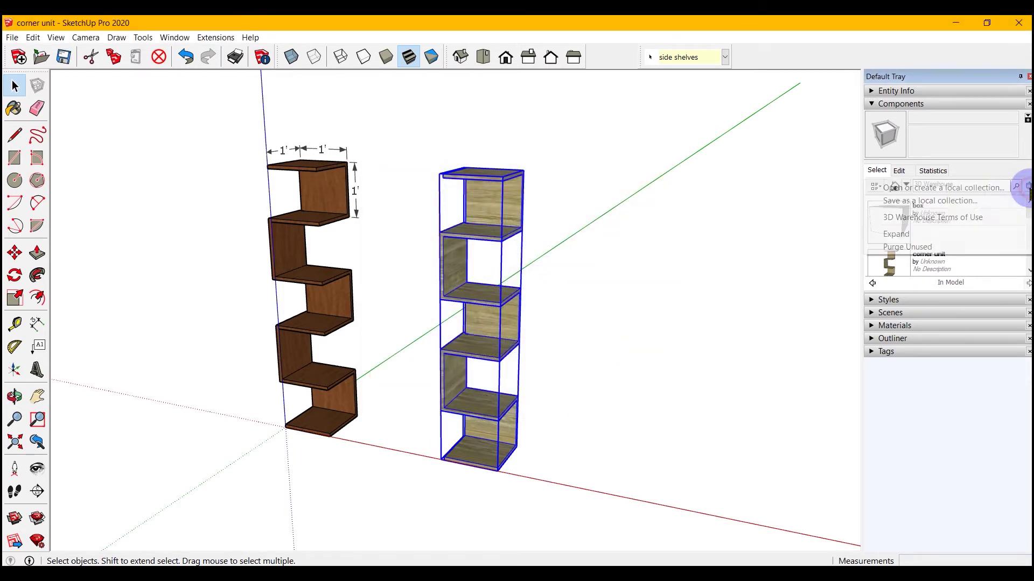
click(921, 187)
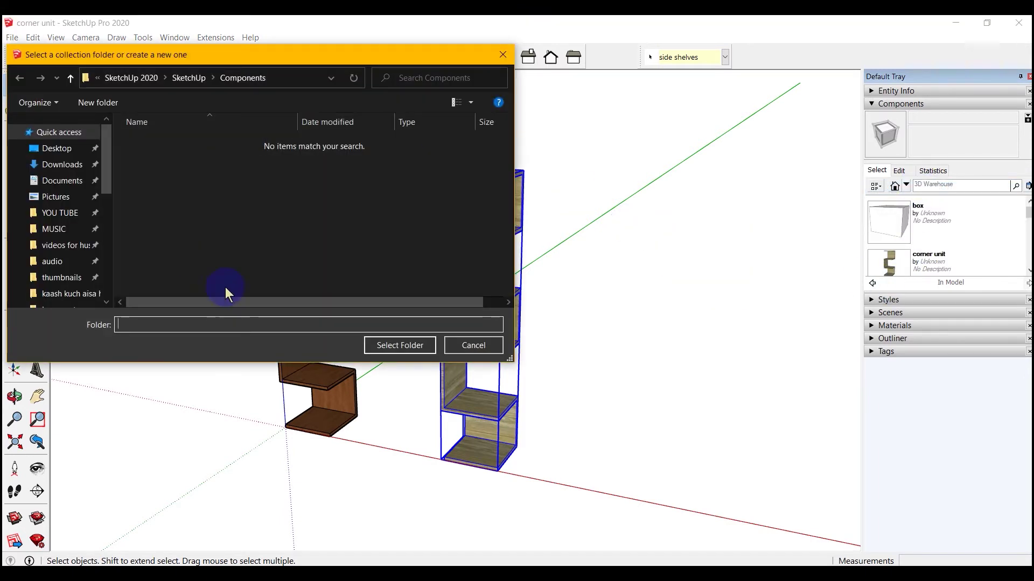
click(71, 77)
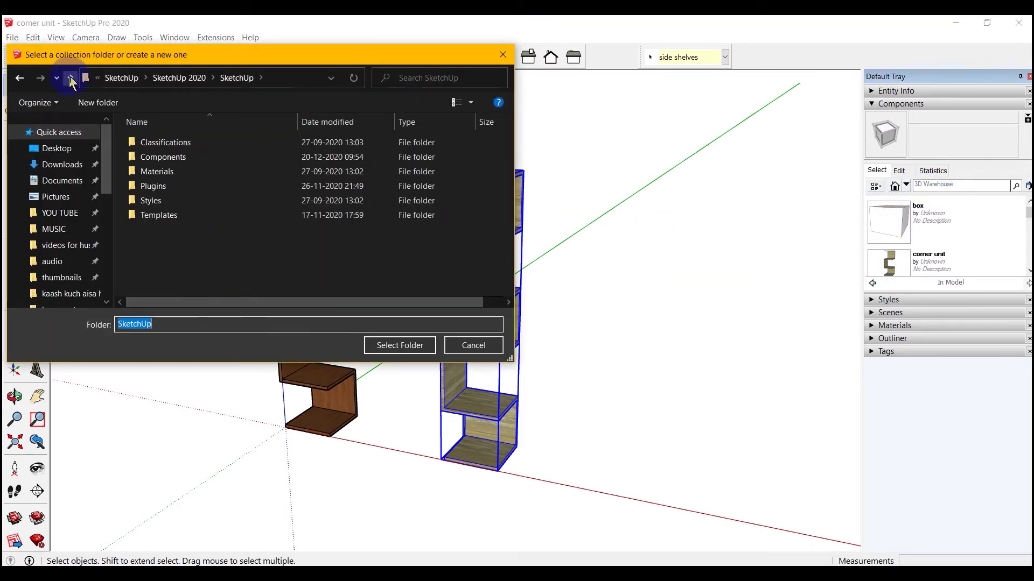
double_click(171, 158)
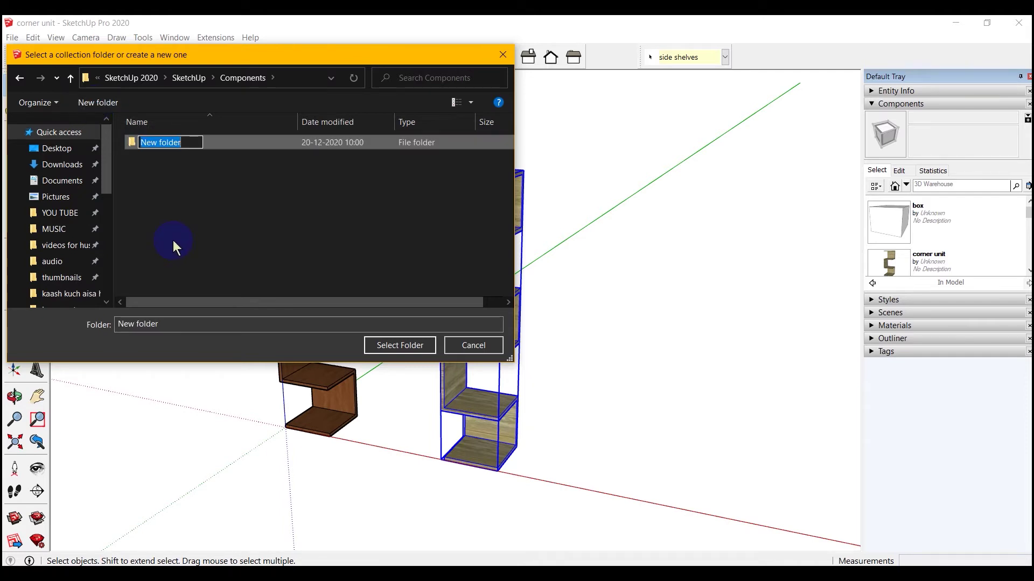
text(c)
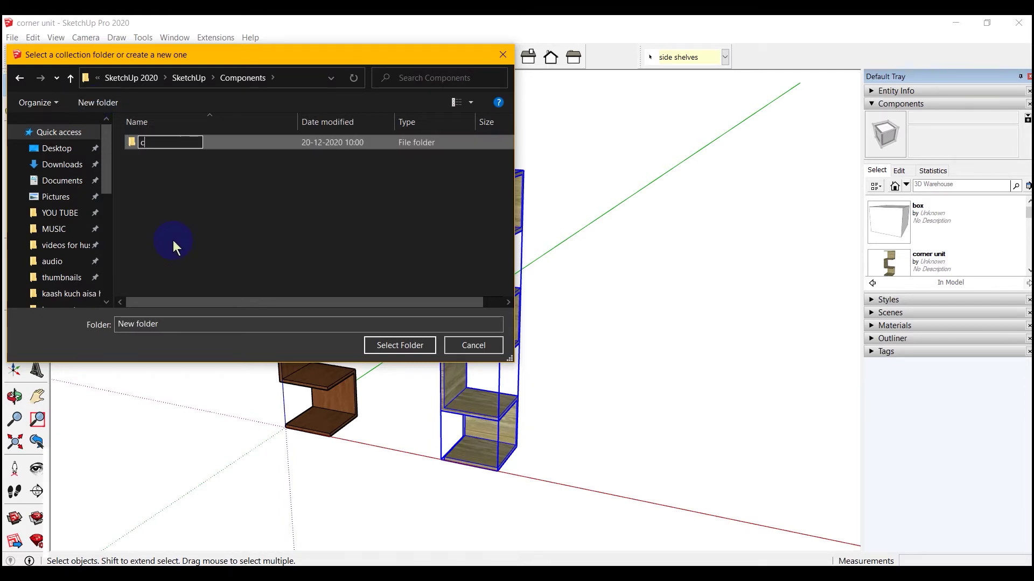
text(ustom components)
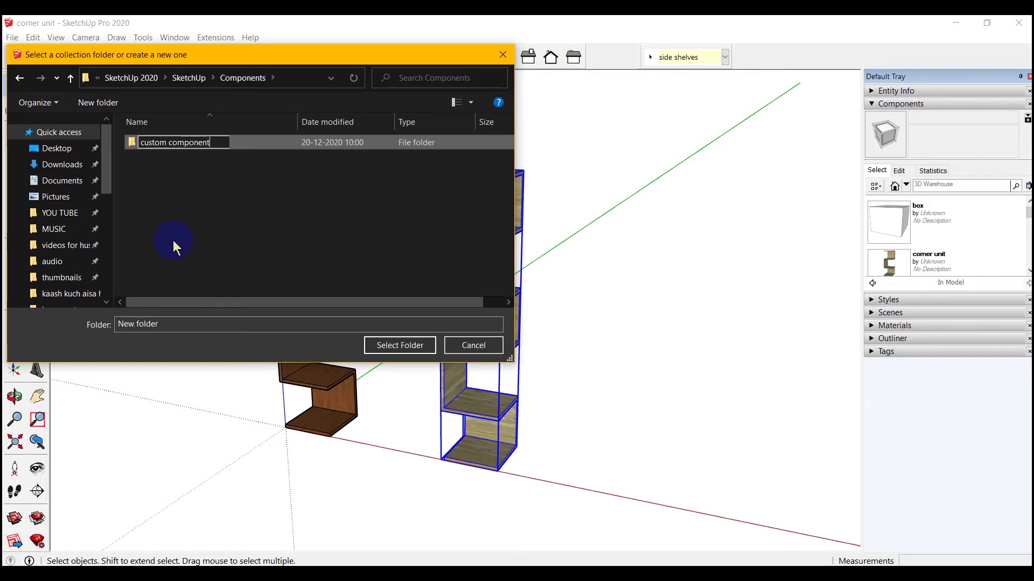
click(173, 237)
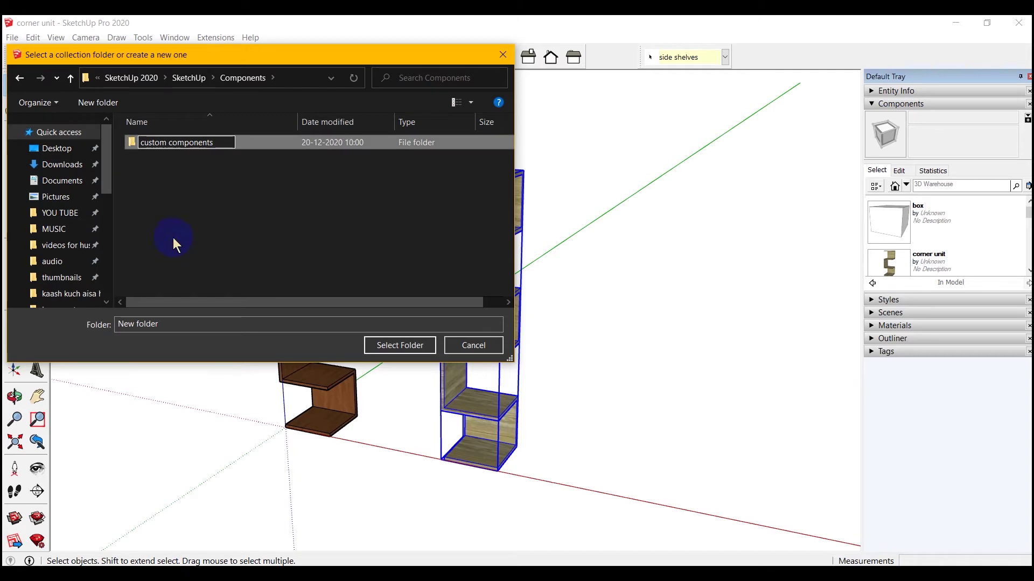
click(305, 294)
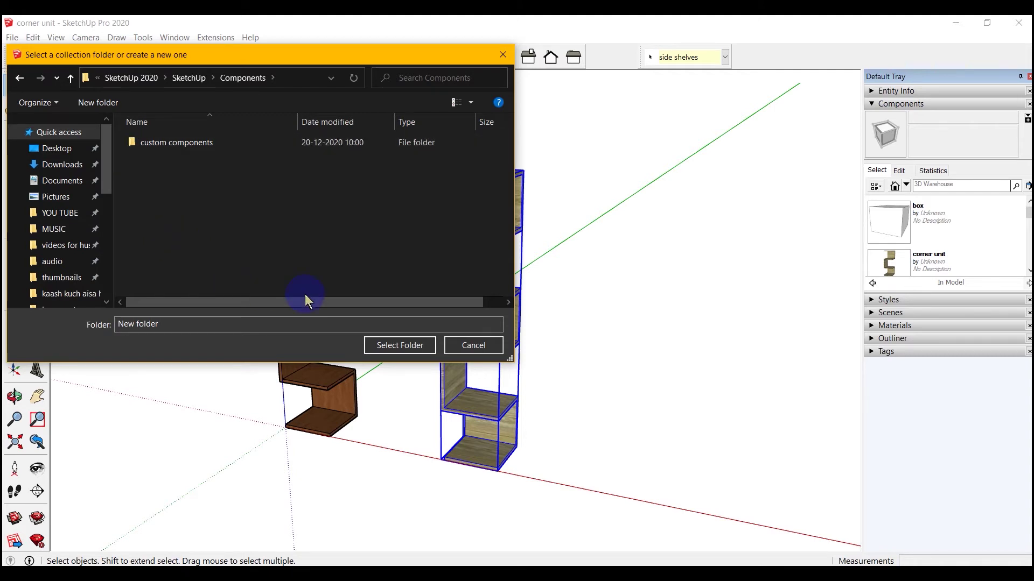
click(385, 337)
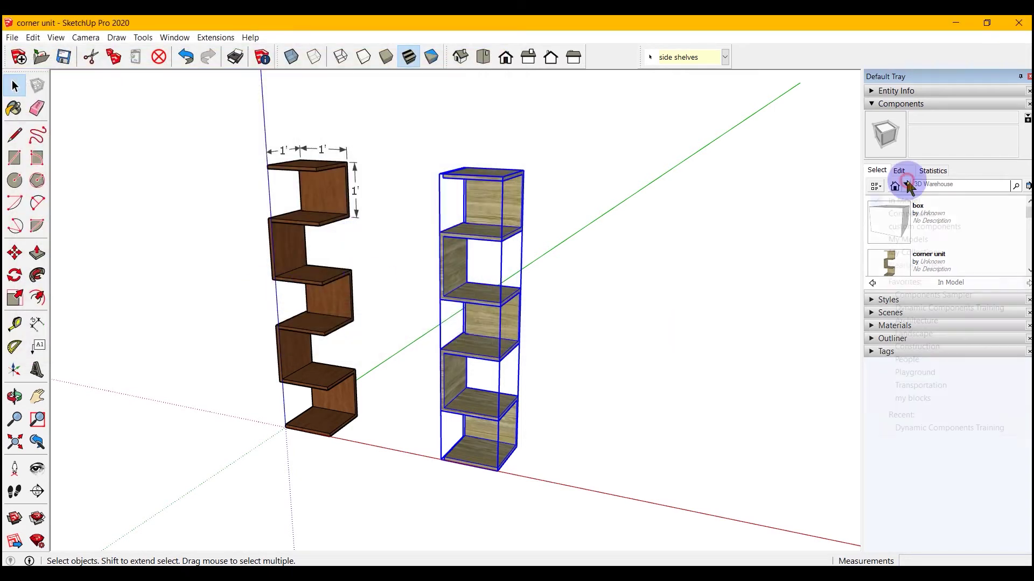
- Show the 'custom components' collection and add it to favorites
click(906, 185)
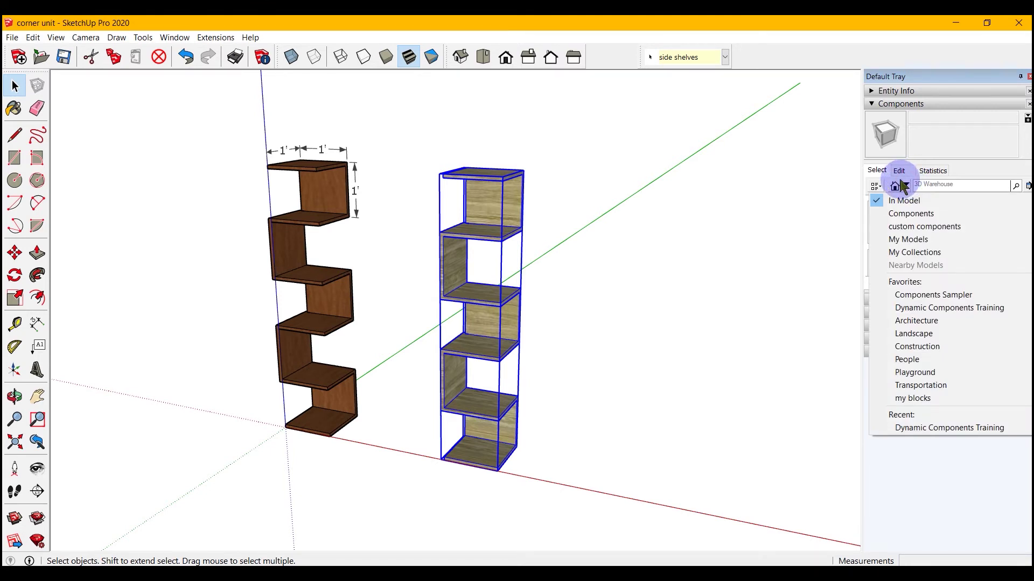
click(931, 228)
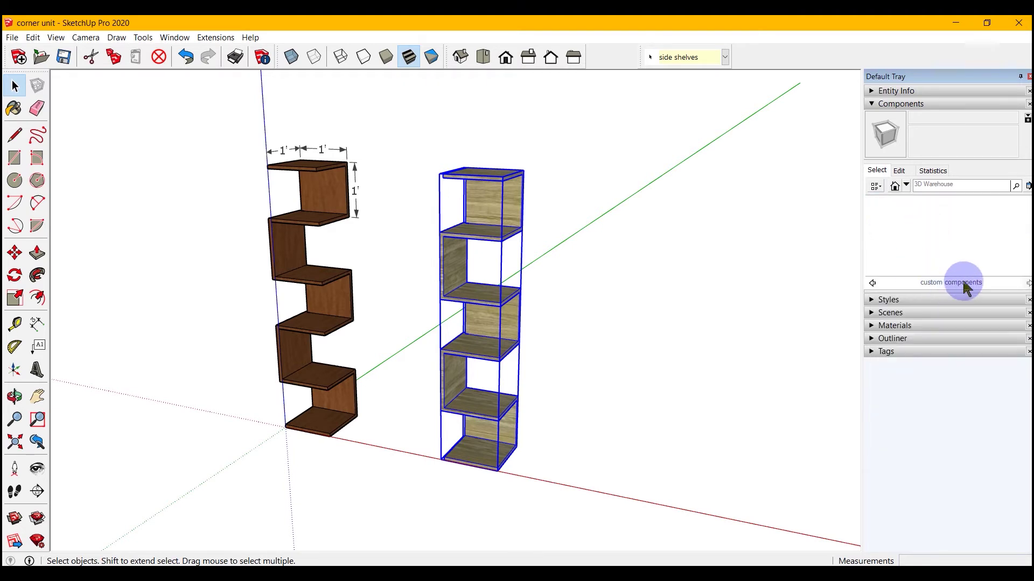
click(1029, 186)
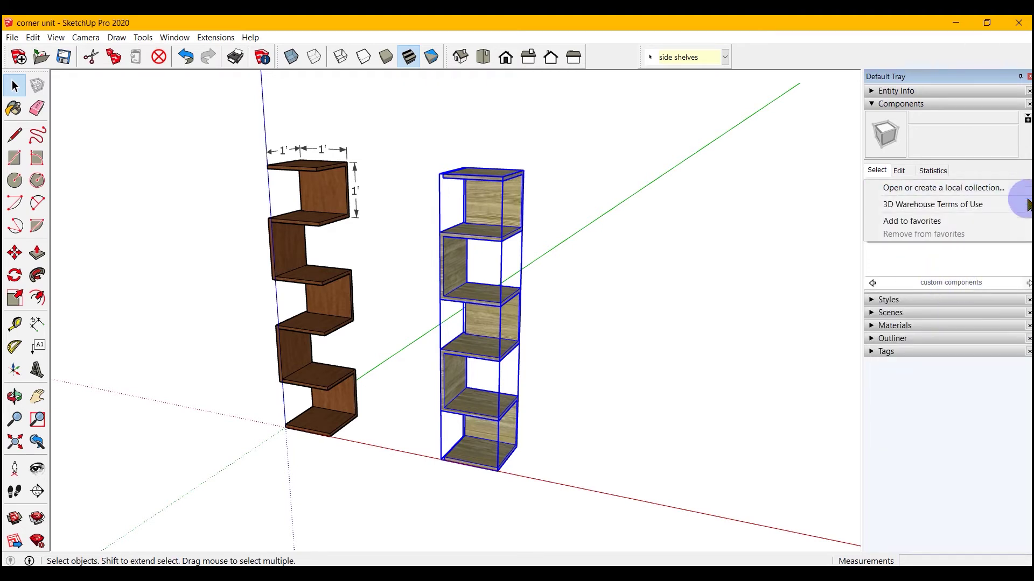
click(923, 221)
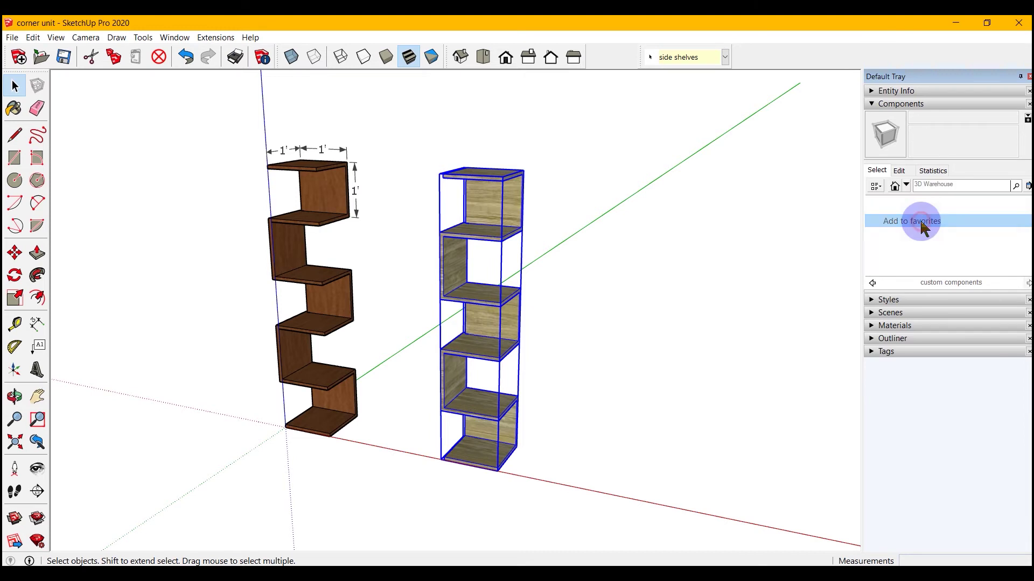
- Close the collections dropdown and clear the shelf selection
click(905, 187)
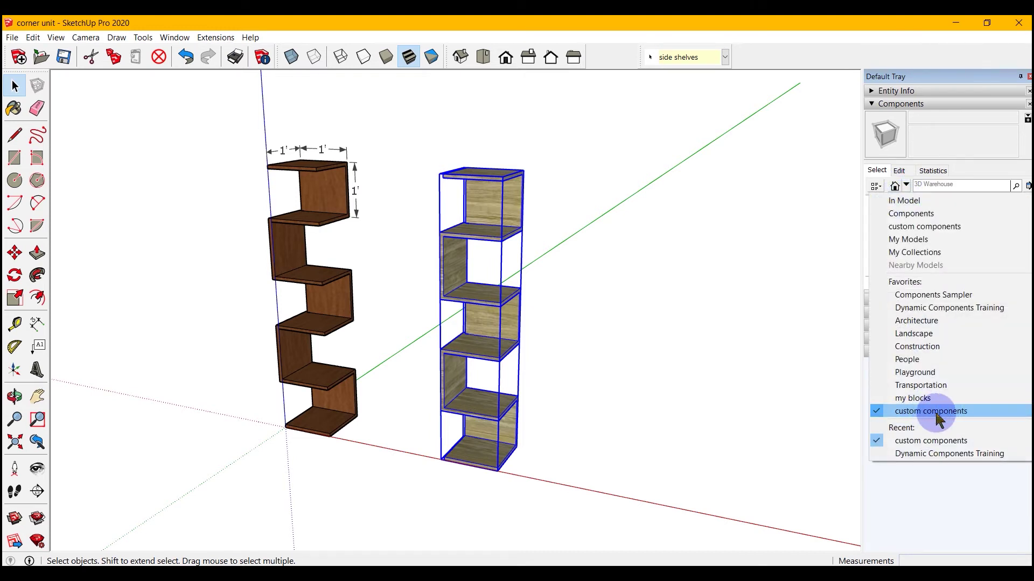
click(907, 186)
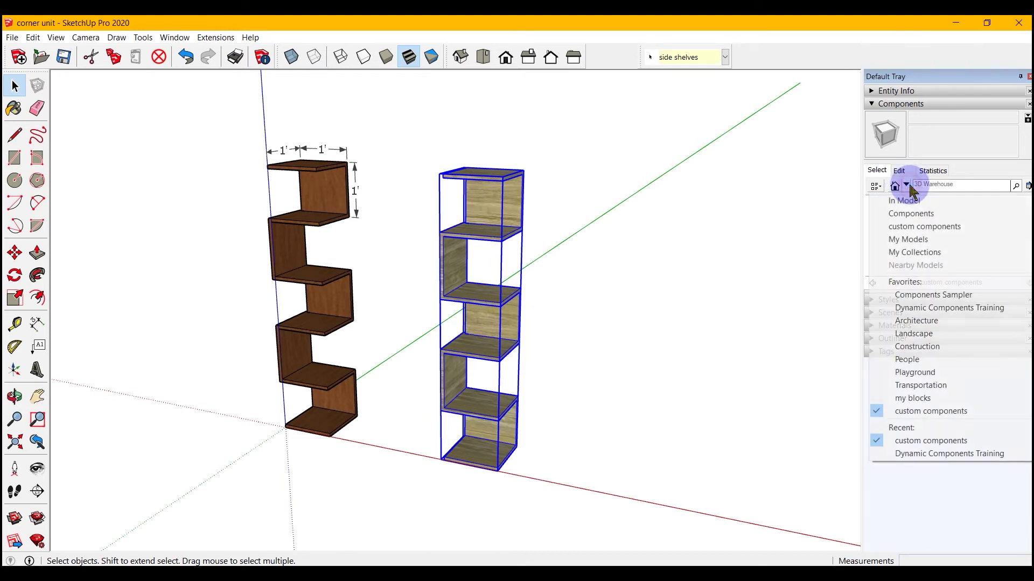
click(812, 211)
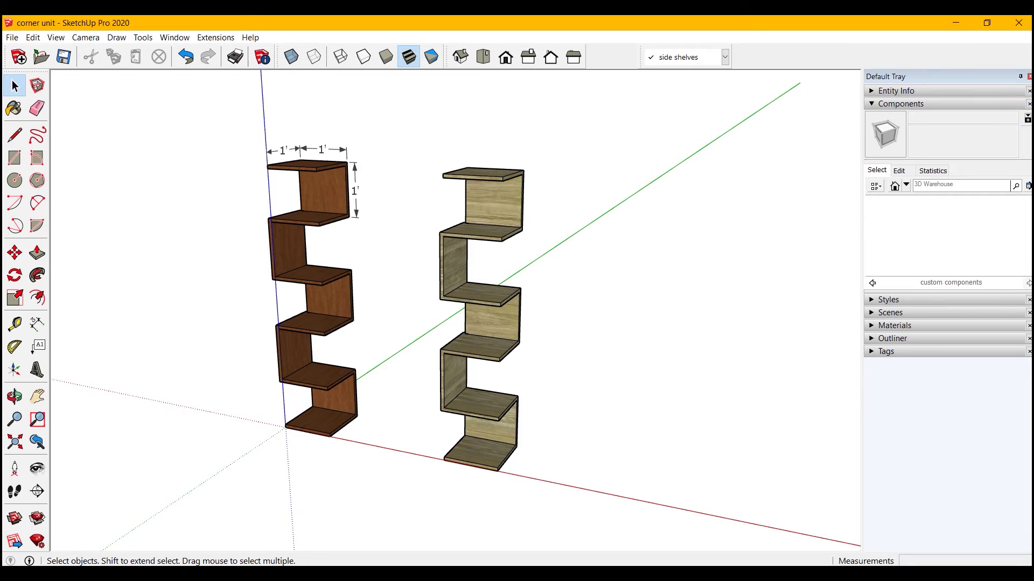
click(1027, 118)
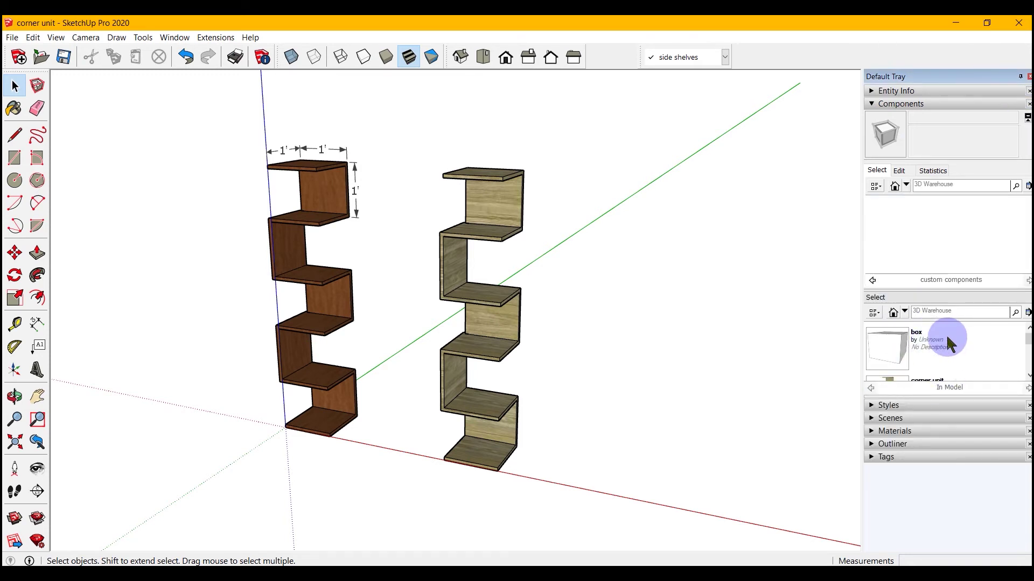
- Set the upper pane to In Model and the lower pane to 'custom components'
click(906, 185)
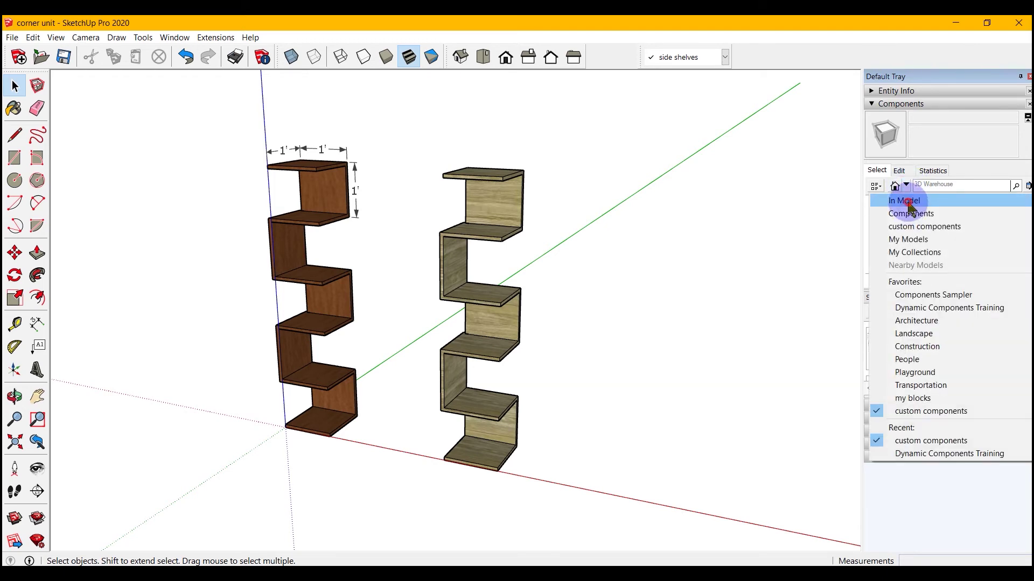
click(909, 206)
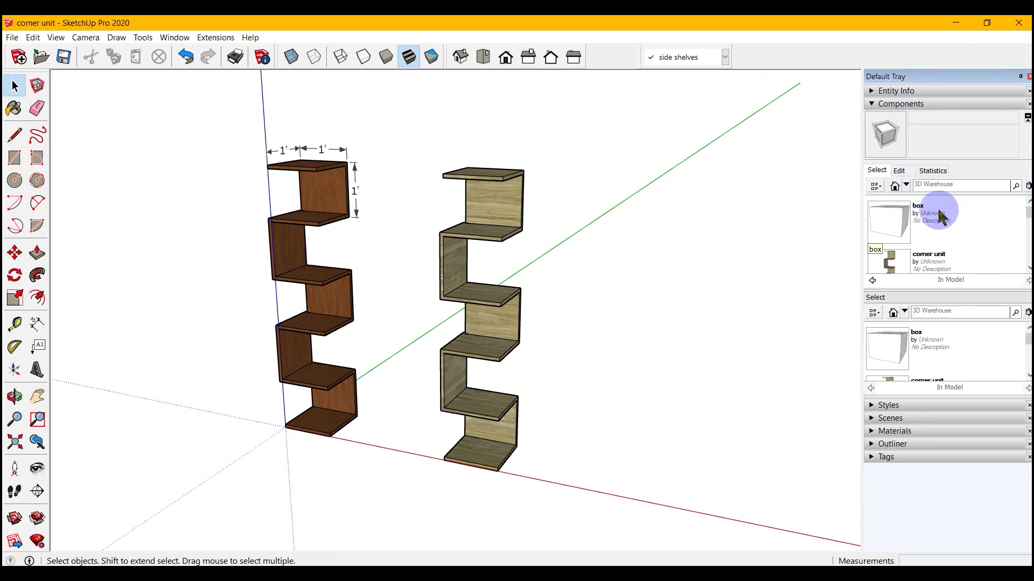
click(905, 312)
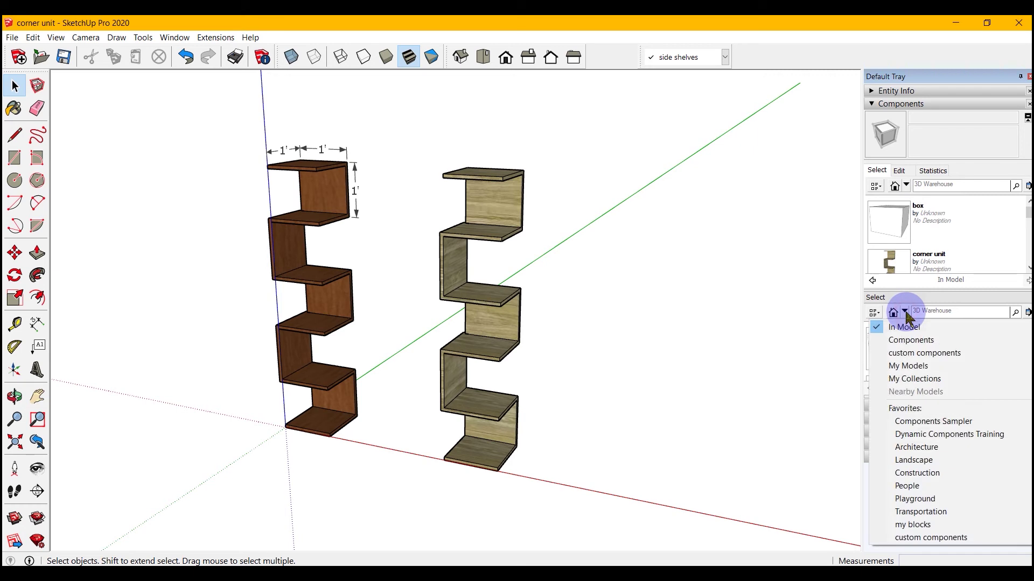
click(923, 353)
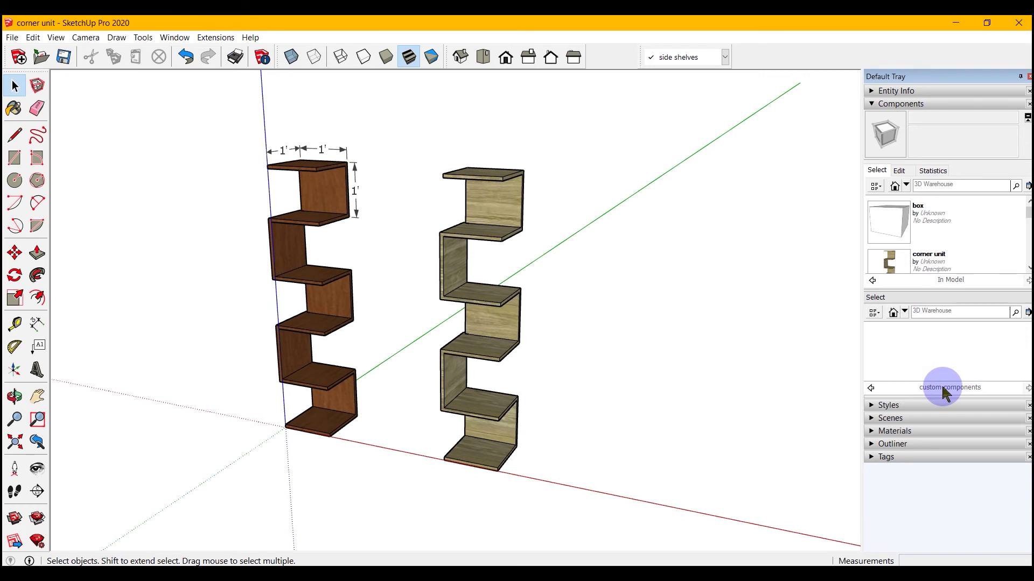
- Drag 'corner unit' from the In Model pane into the 'custom components' pane
click(891, 264)
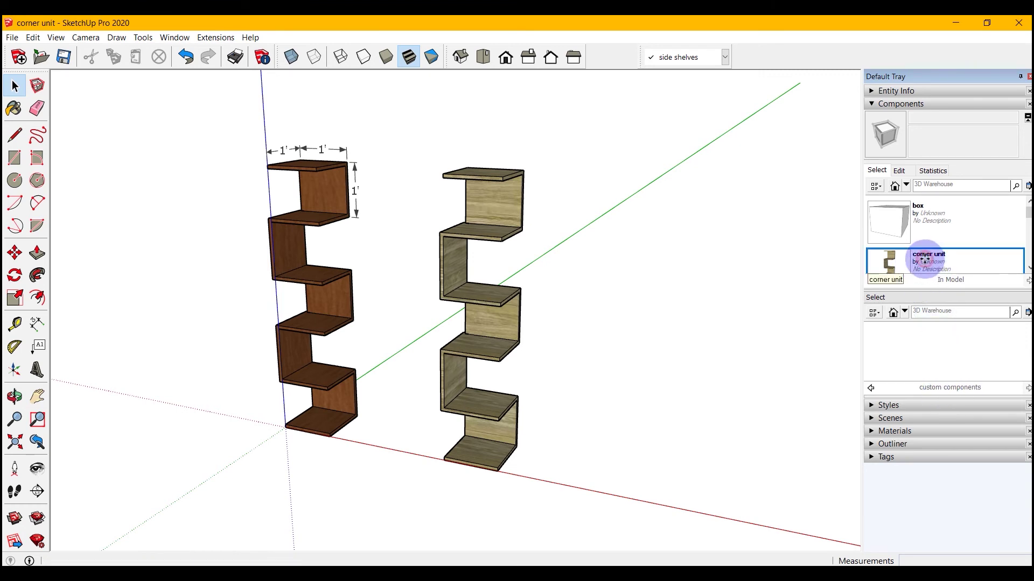
drag(894, 264, 911, 347)
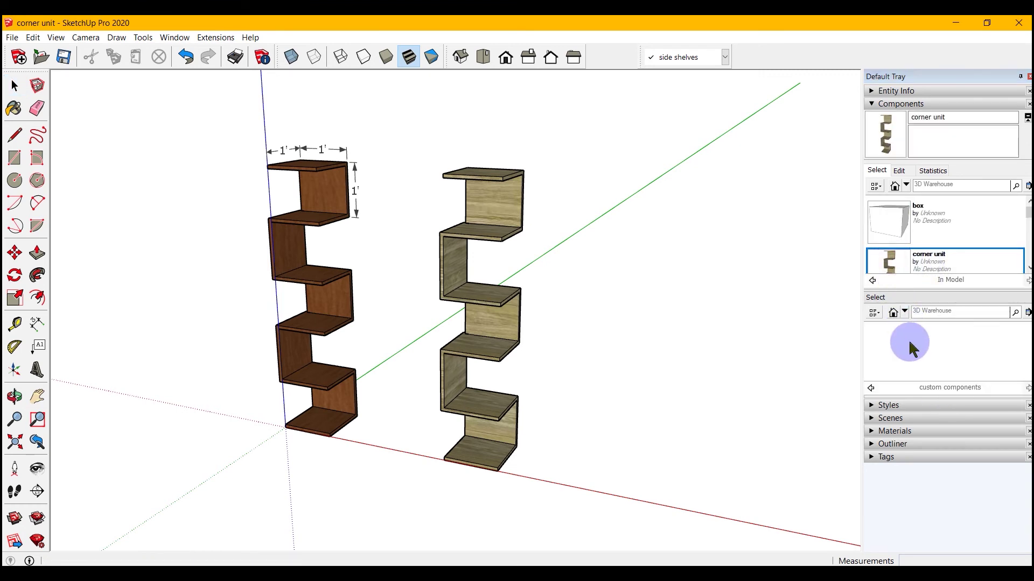